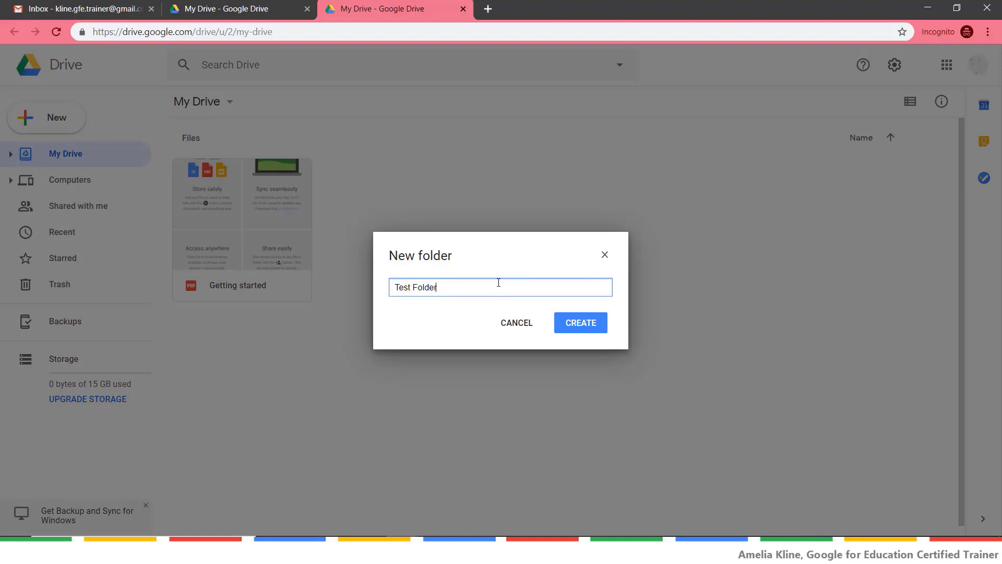
Create the folder Test Folder in My Drive and add a subfolder named Test Subfolder inside it.
left_click(600, 337)
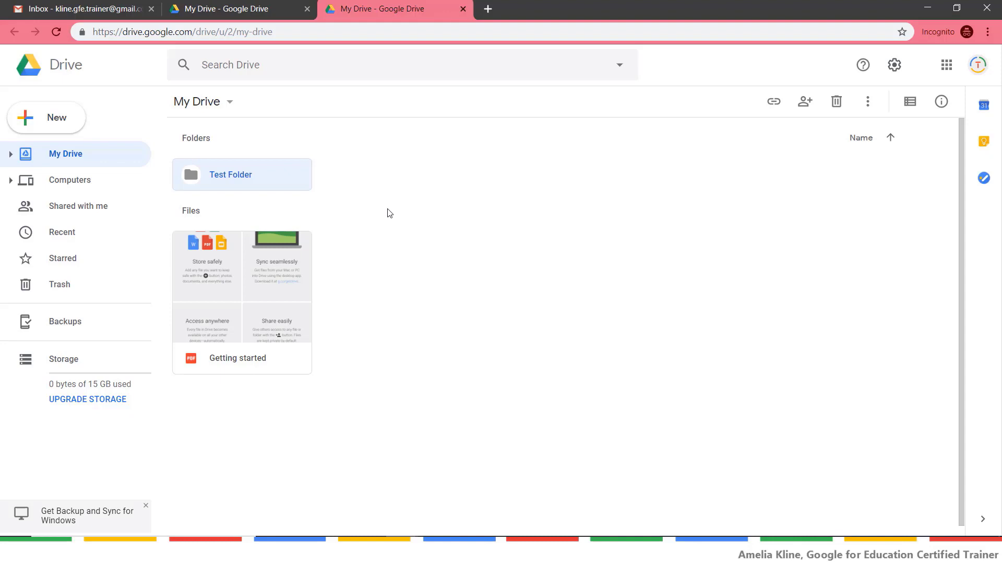
double_click(285, 178)
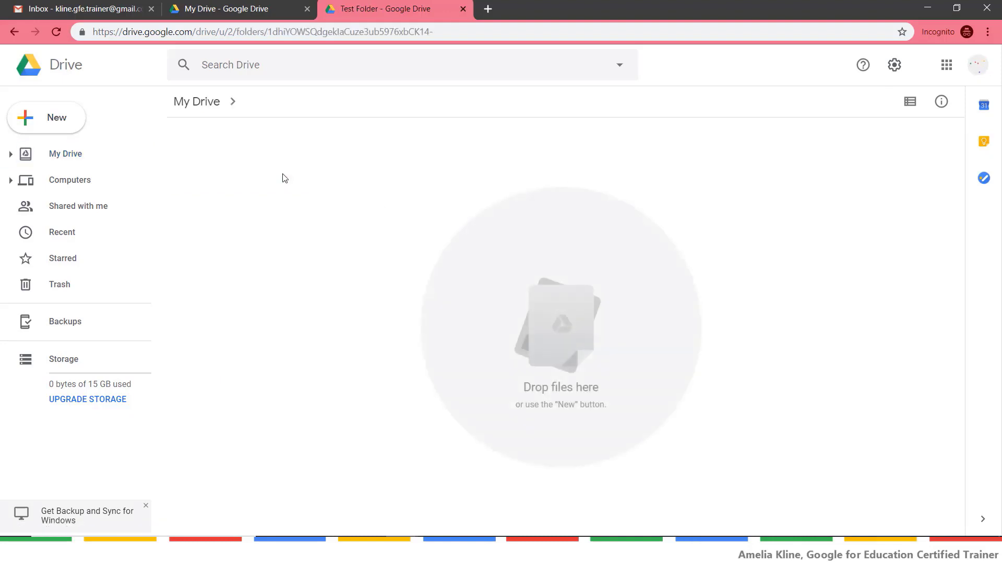
left_click(76, 122)
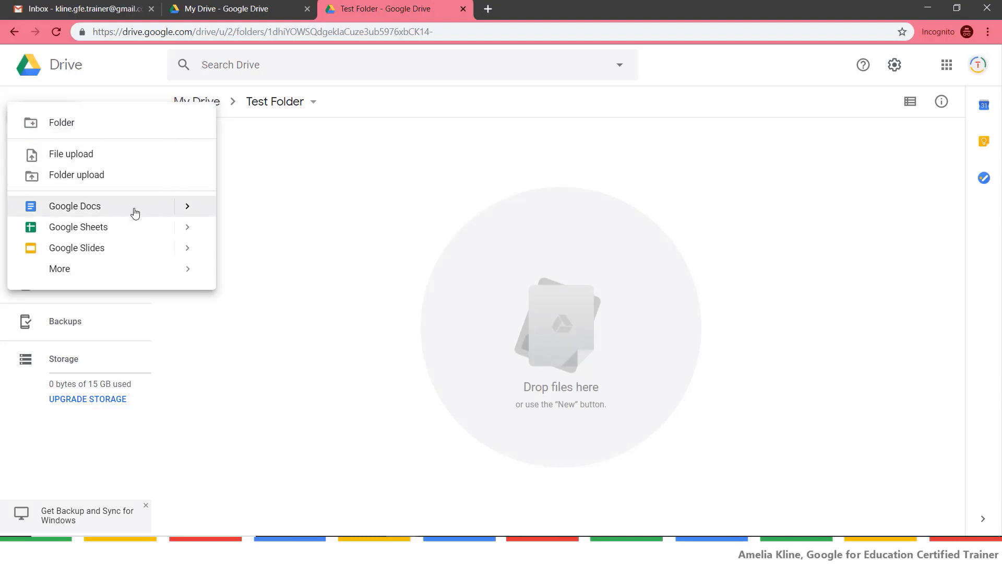
mouse_move(130, 274)
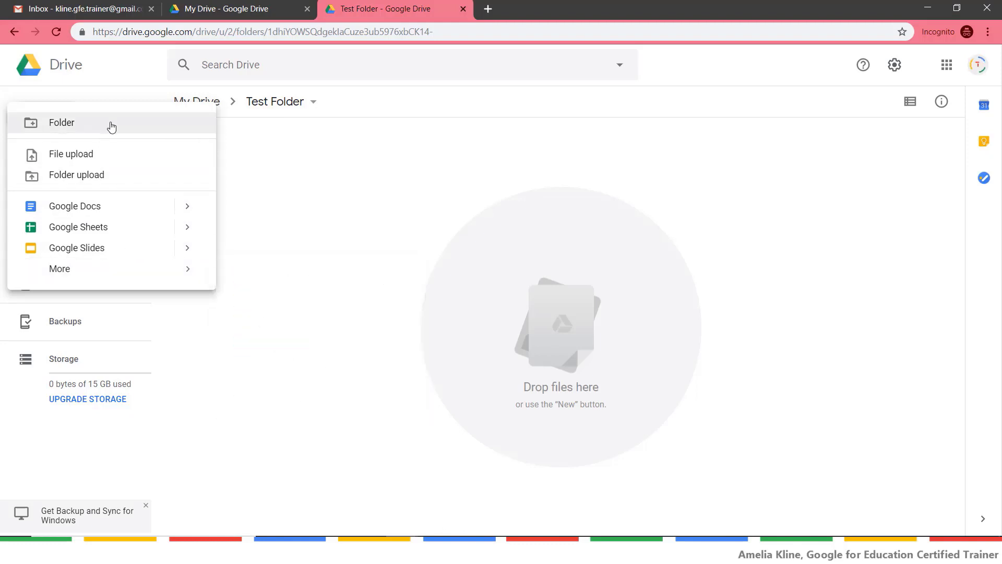
left_click(144, 127)
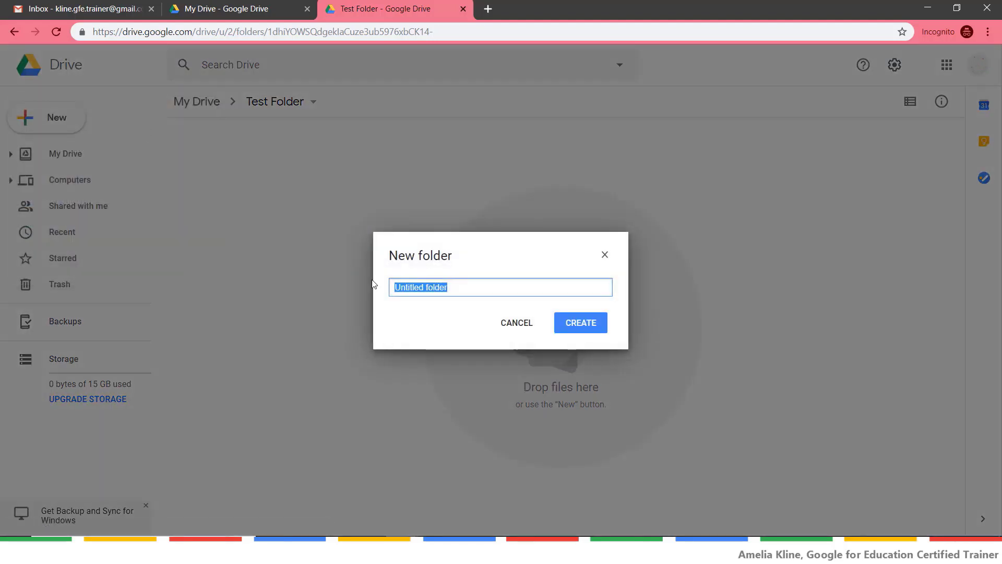
type("Test Subfolder")
left_click(573, 335)
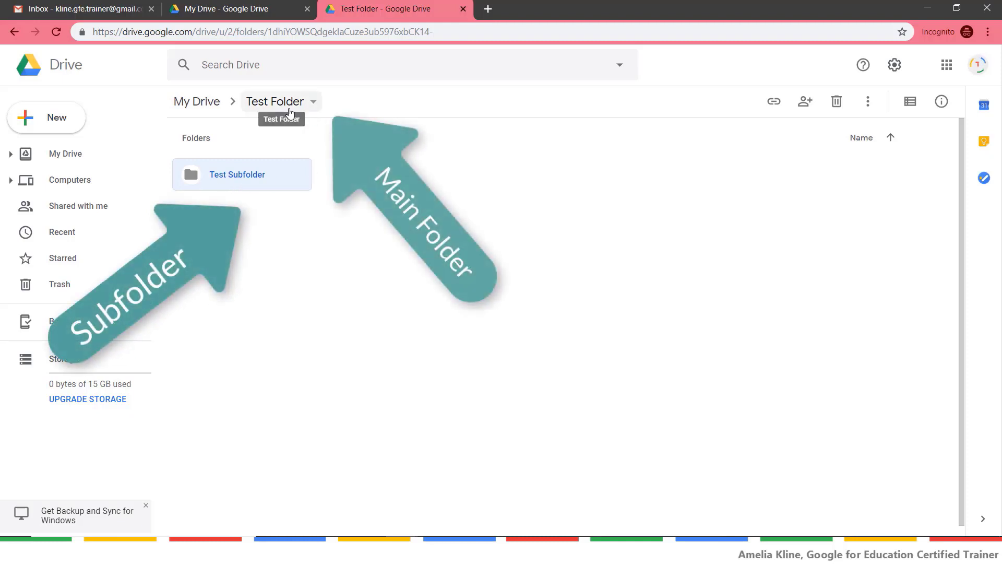
Create a Google Docs document titled Test Document inside Test Folder and return to My Drive.
left_click(81, 124)
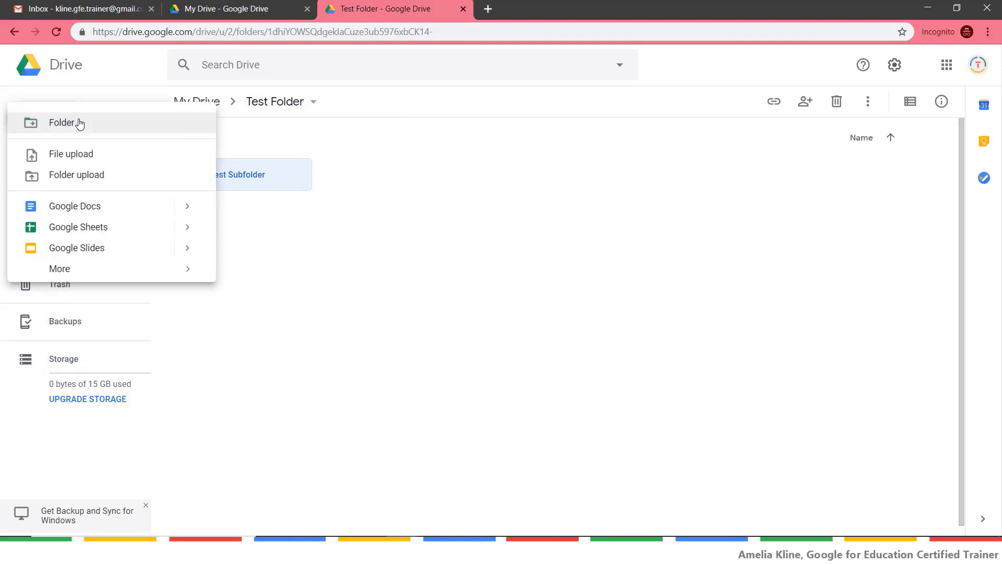
left_click(124, 212)
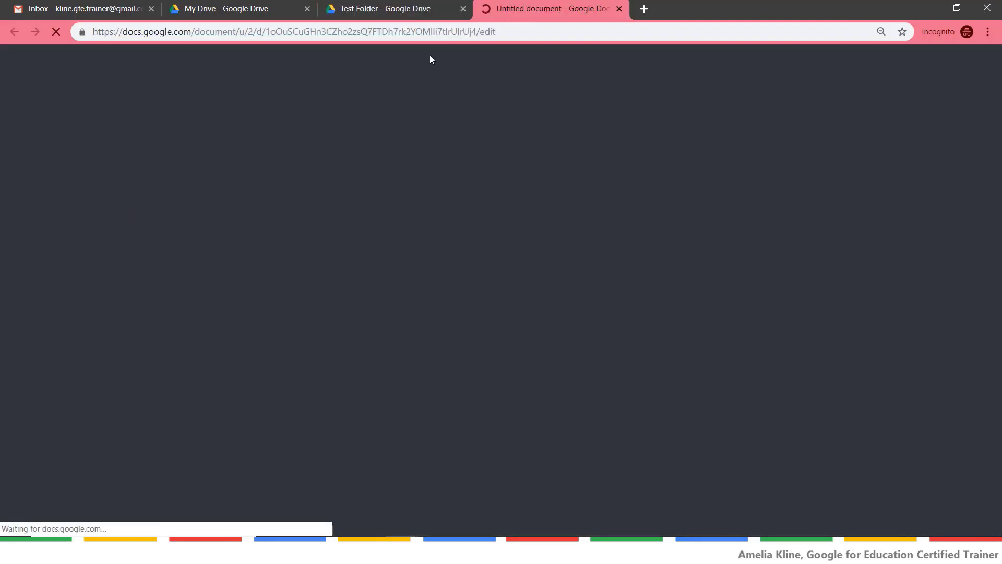
type("Test Document")
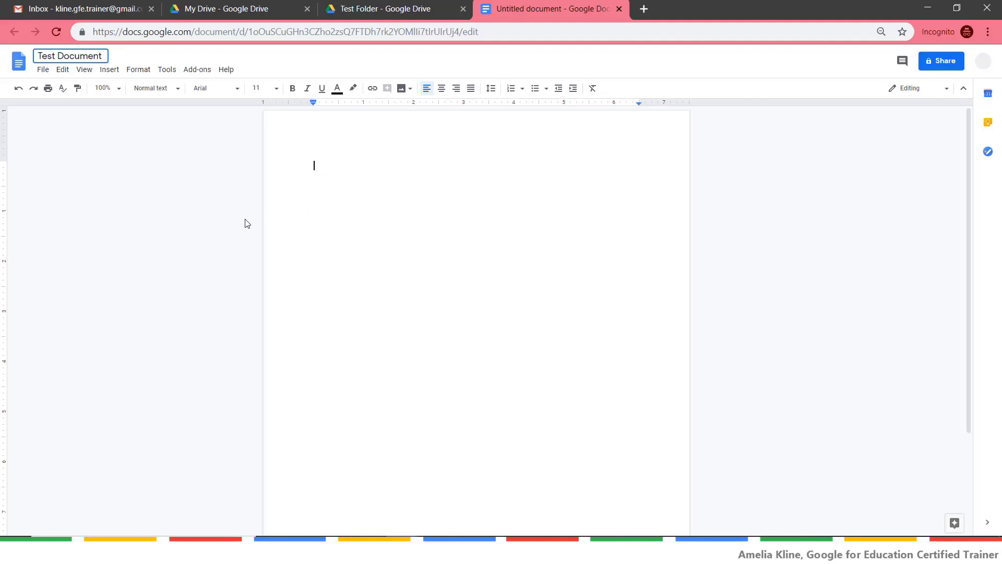
left_click(413, 14)
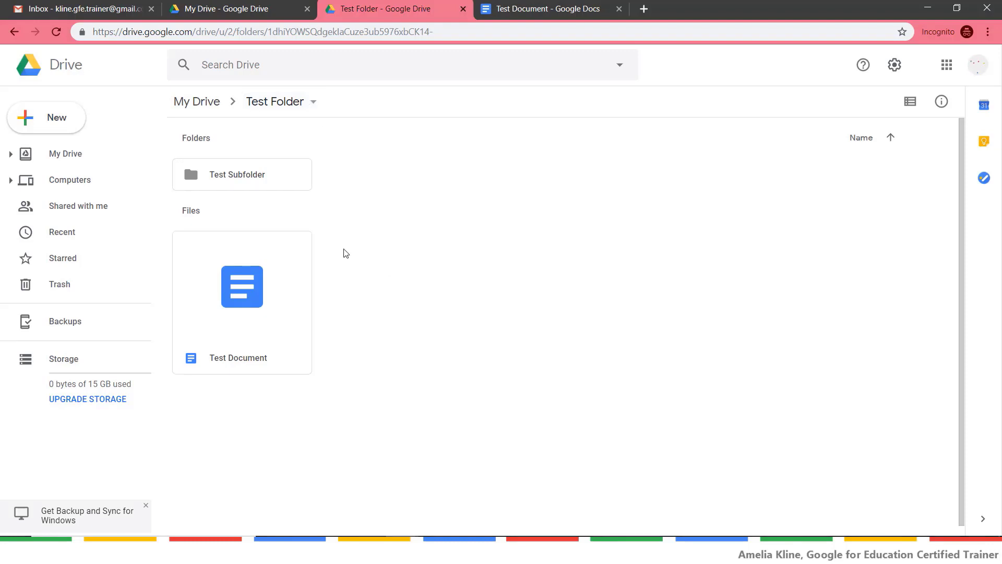
left_click(118, 164)
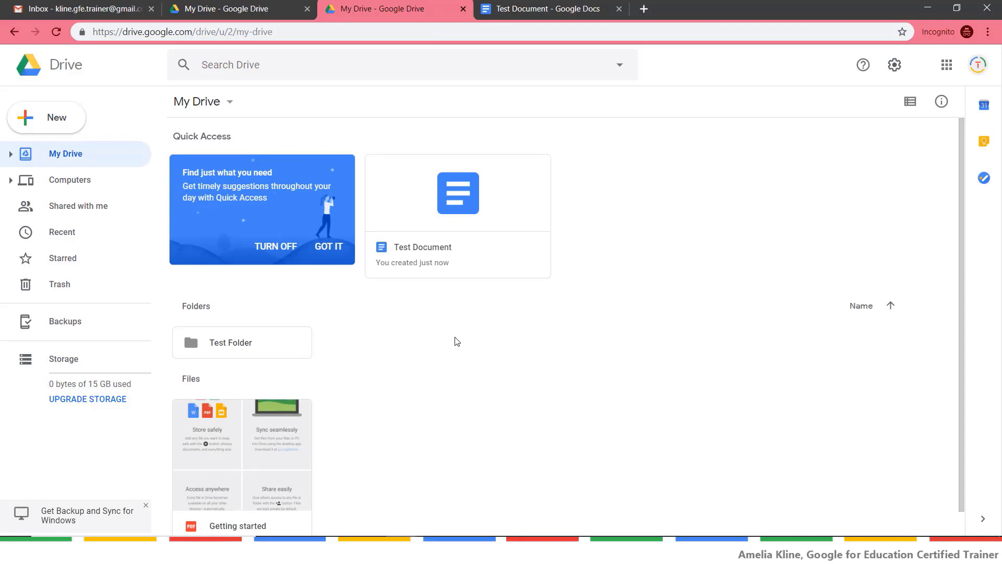
Change the color of Test Folder to Cardinal red.
left_click(286, 345)
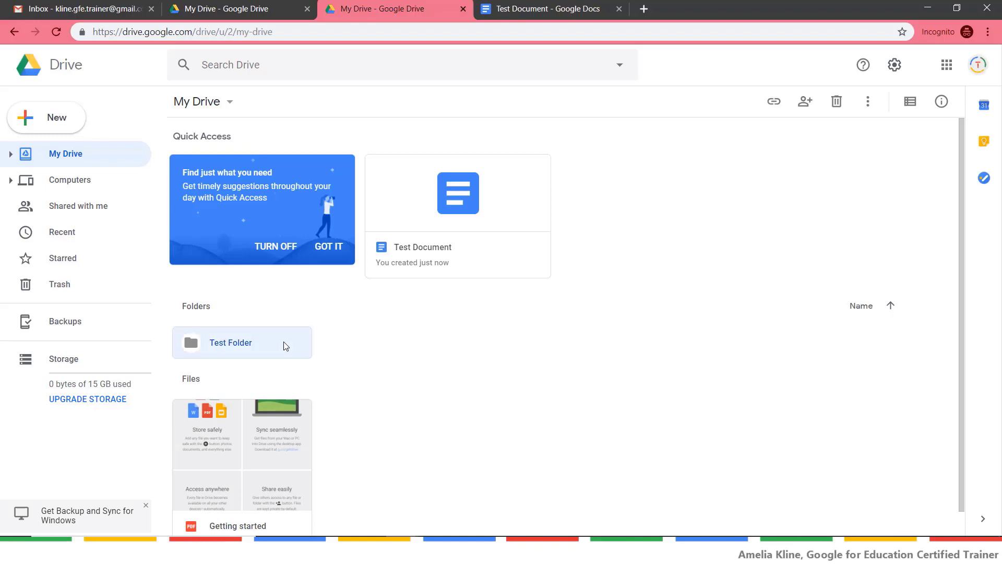
right_click(286, 346)
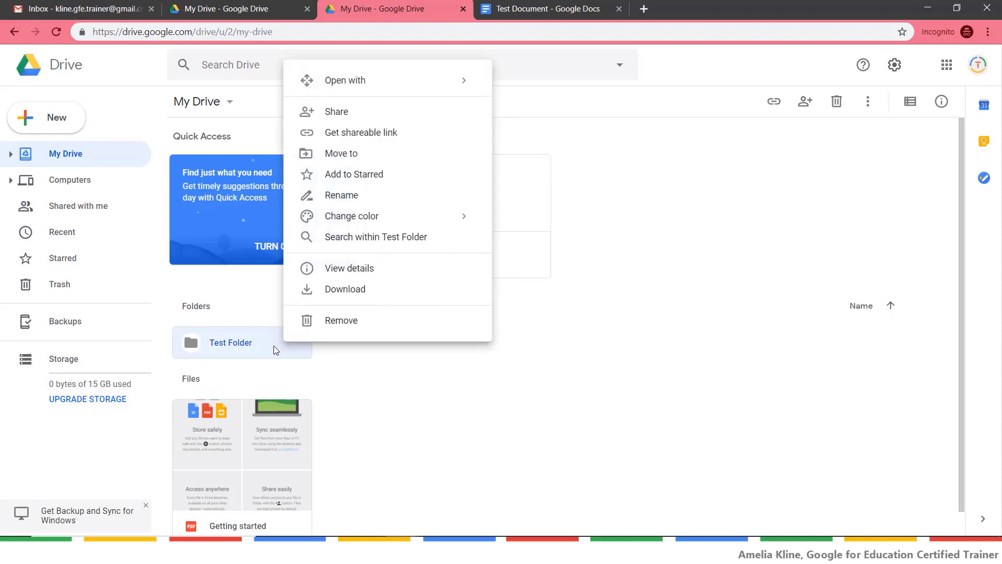
mouse_move(397, 223)
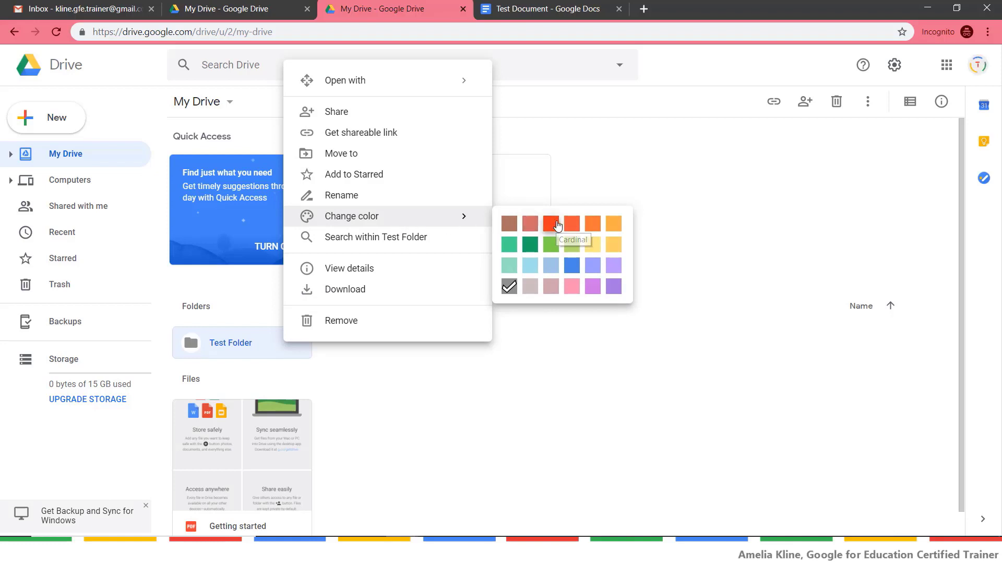
left_click(551, 224)
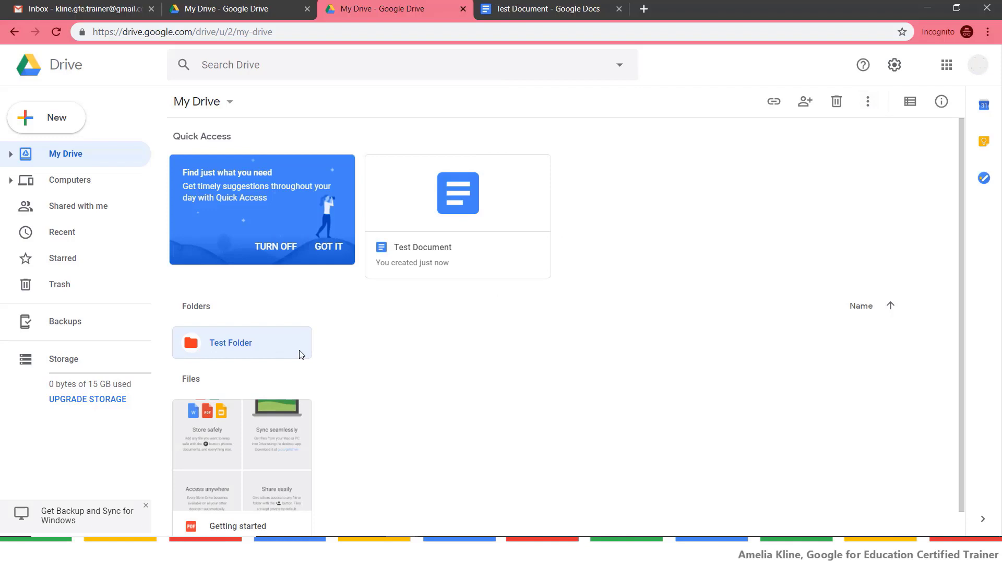
Change the color of Test Folder to dark green.
left_click(870, 111)
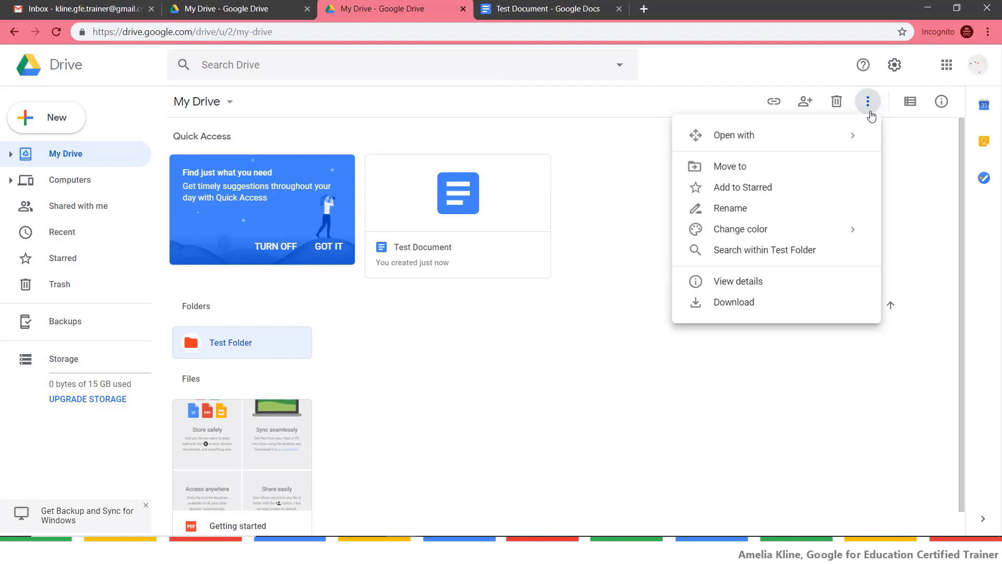
mouse_move(848, 242)
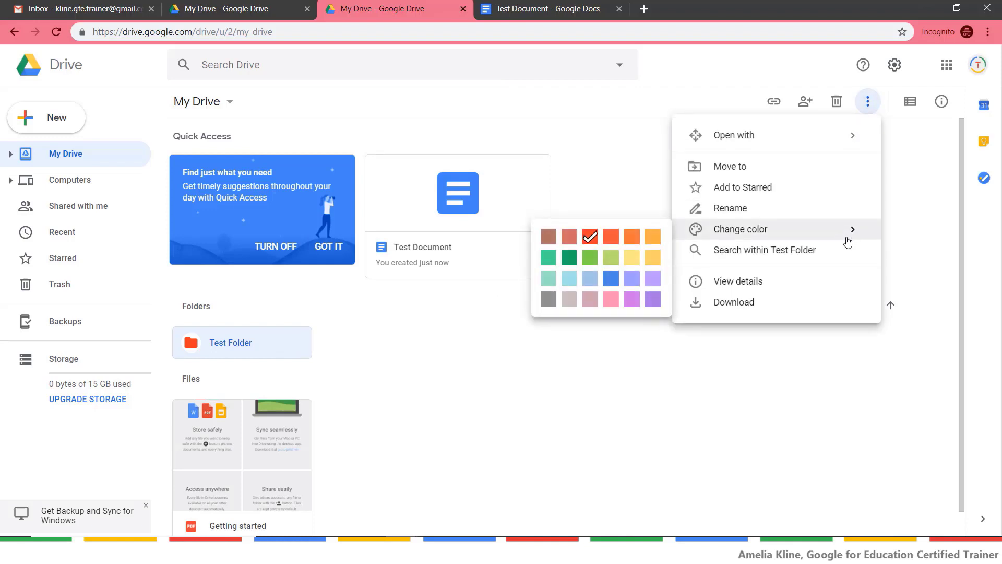
left_click(569, 267)
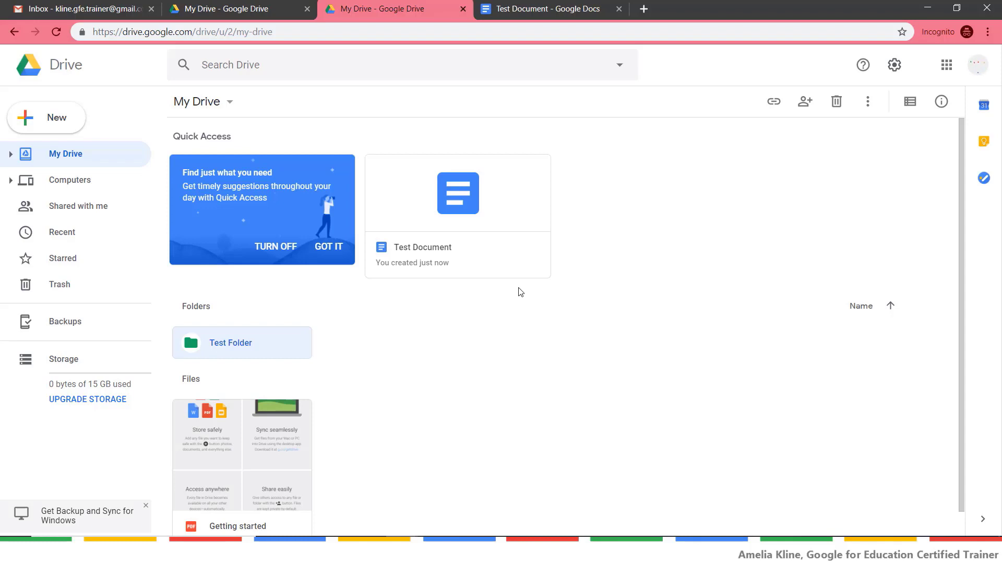
right_click(277, 340)
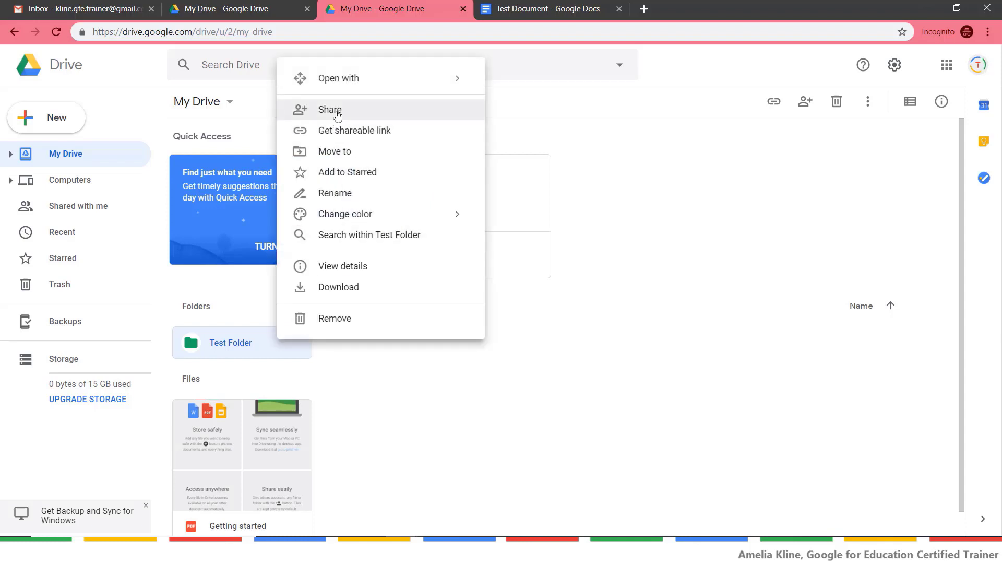
left_click(665, 203)
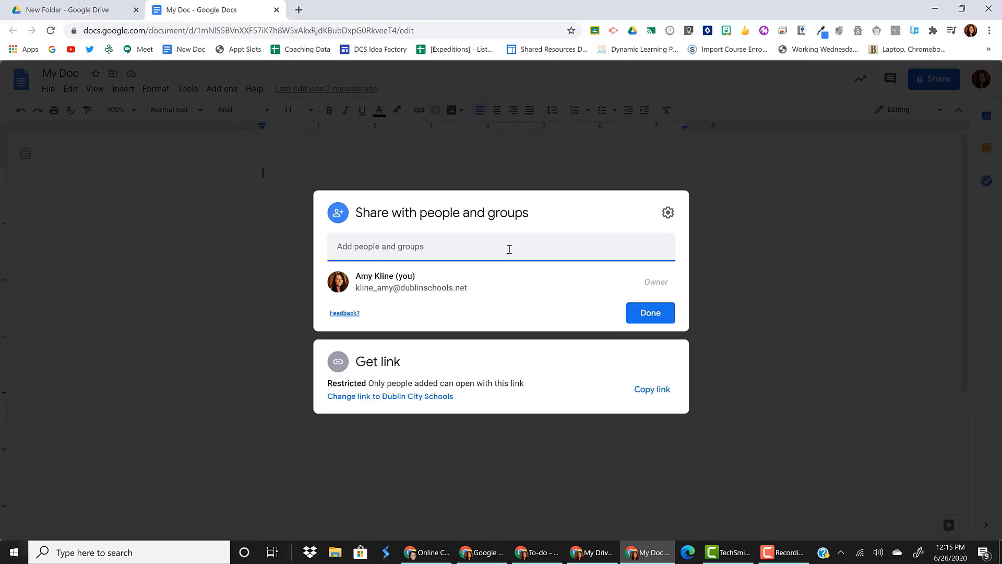
key("ctrl+v")
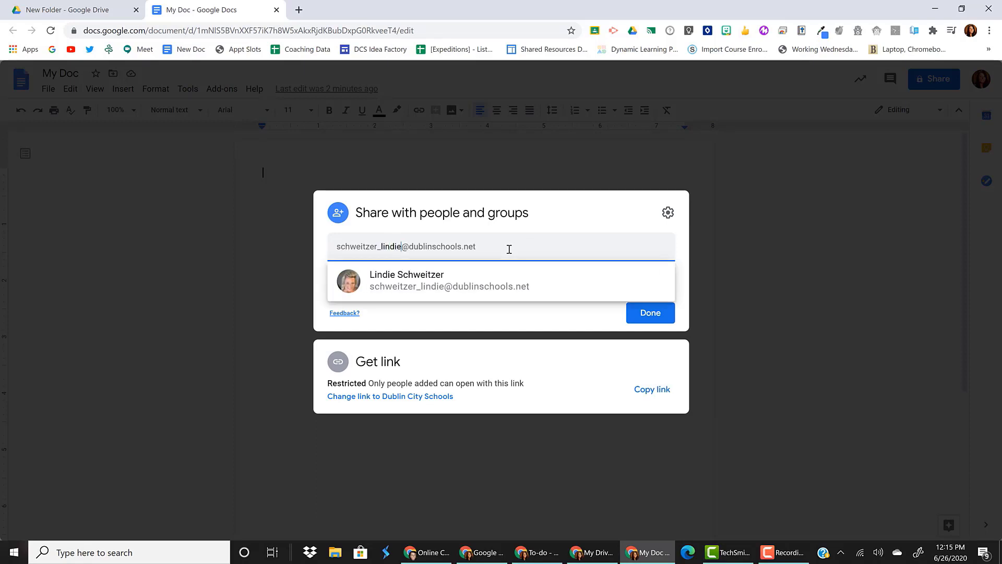
left_click(526, 288)
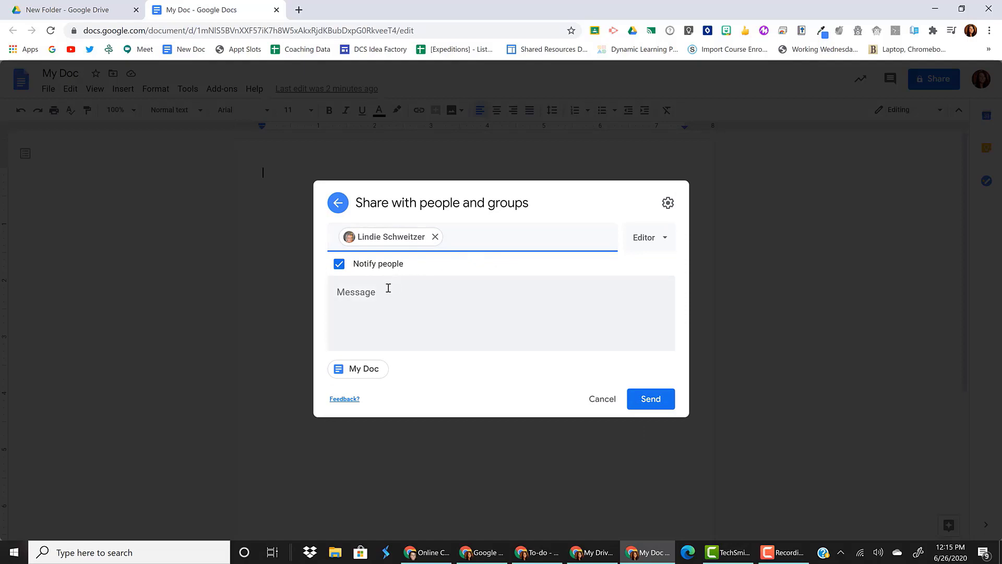
left_click(339, 264)
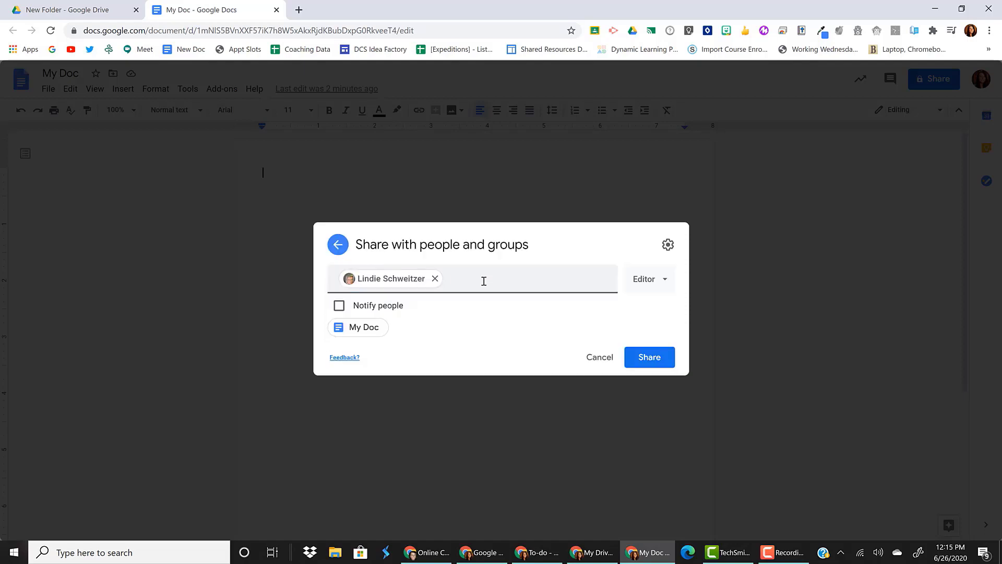
left_click(484, 281)
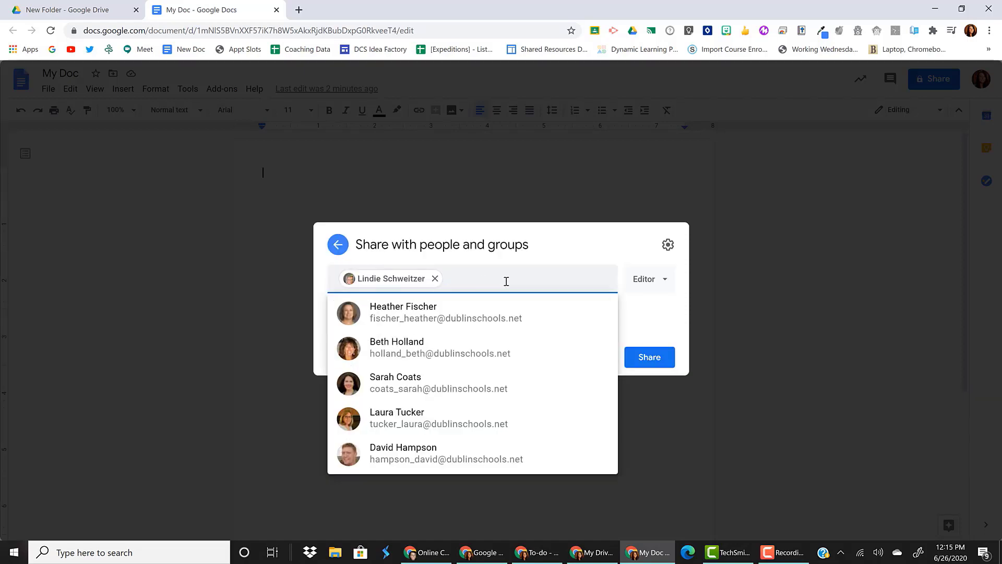
left_click(651, 287)
left_click(661, 286)
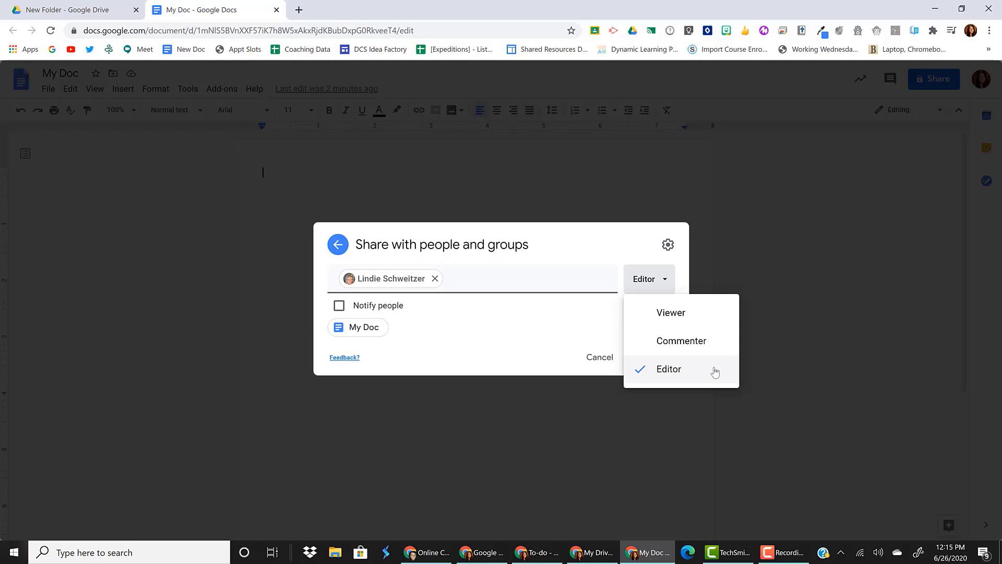
left_click(545, 349)
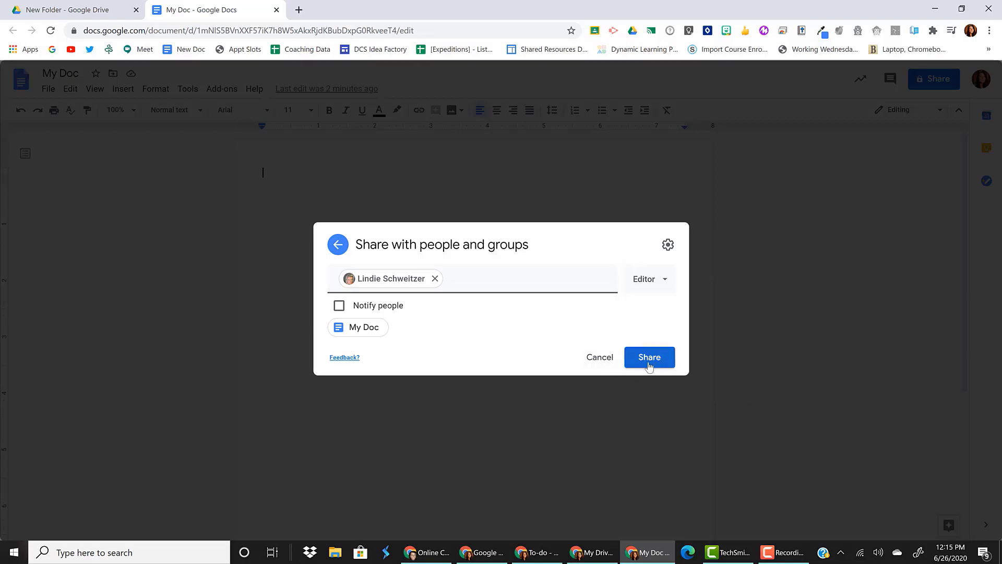
left_click(599, 358)
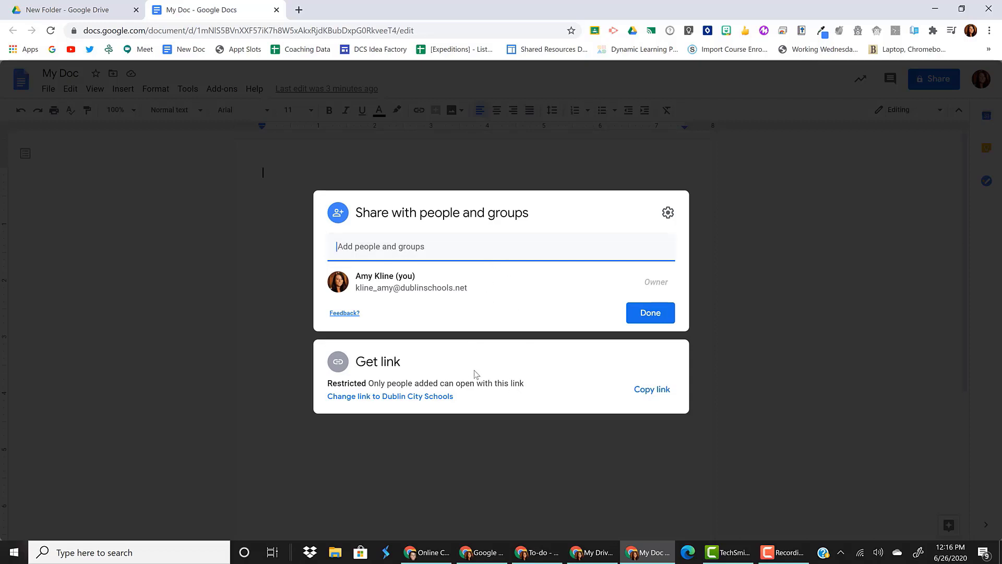
Share My Doc's link with Dublin City Schools and try widening its access to anyone with the link.
left_click(404, 397)
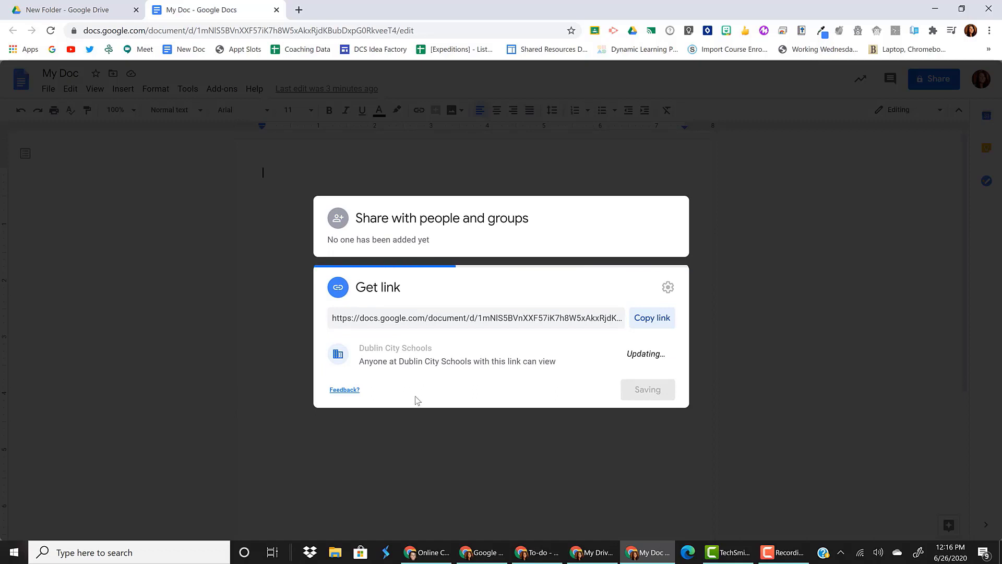
left_click(593, 319)
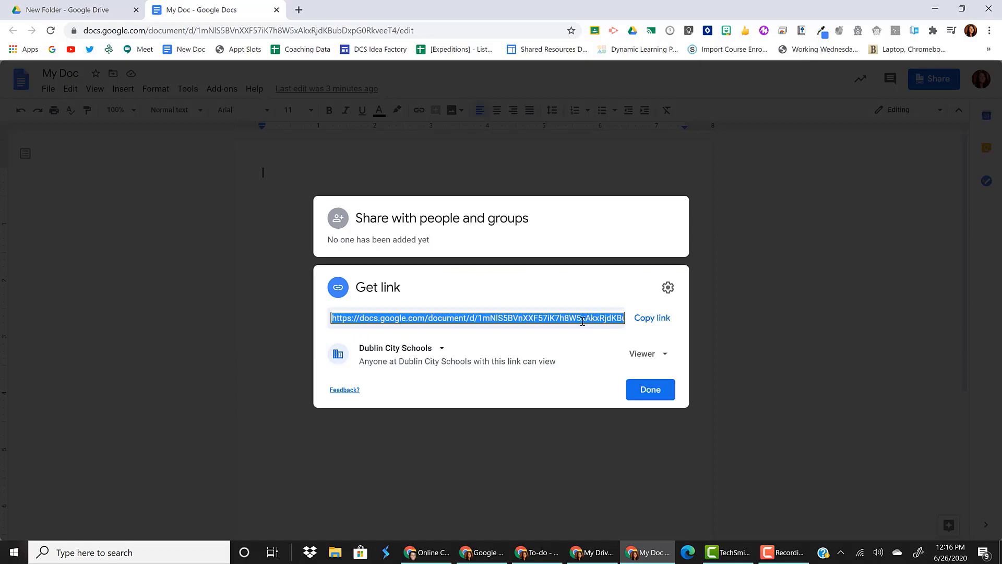
left_click(443, 350)
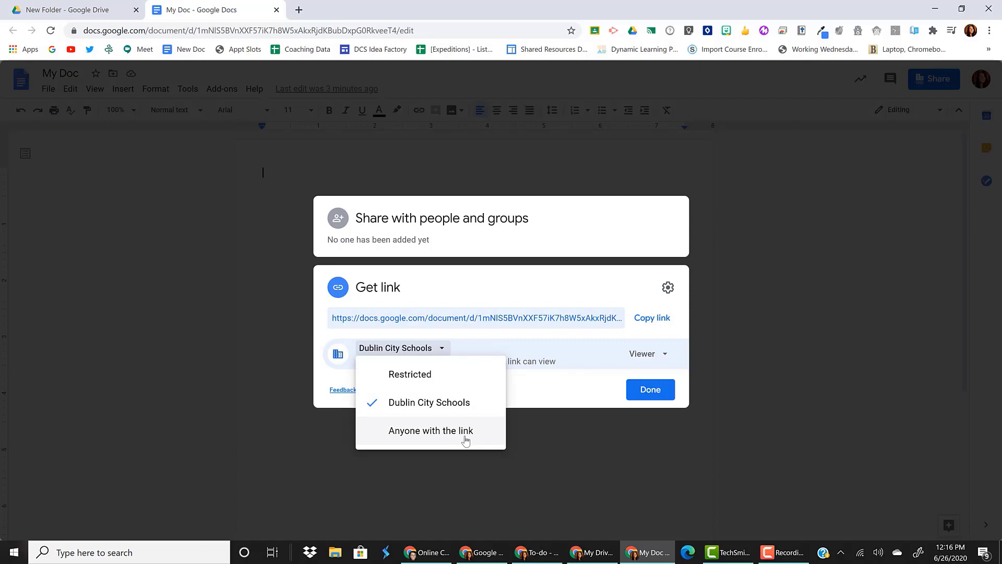
left_click(465, 438)
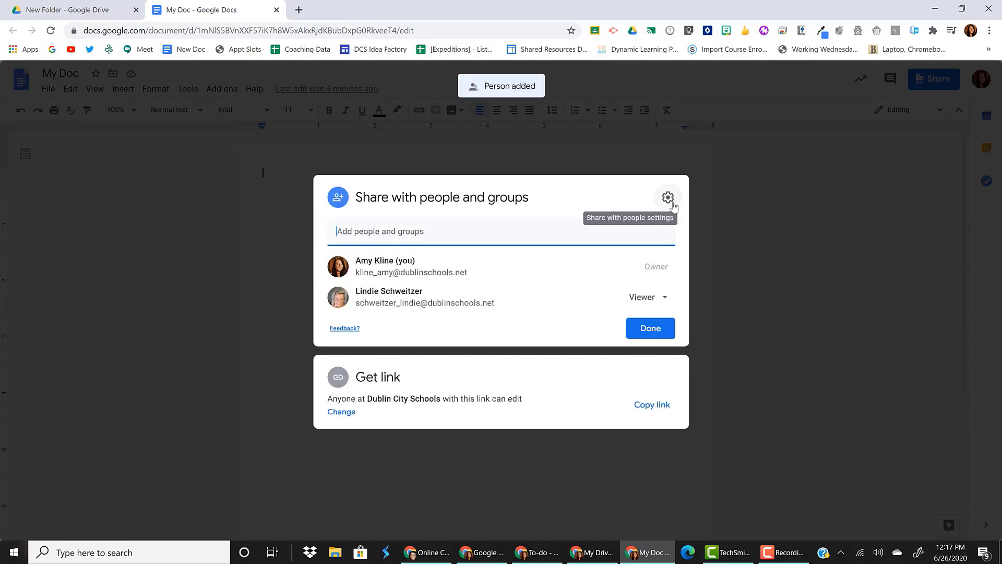
Review the sharing settings for editors, viewers and commenters of My Doc and return to the people list.
left_click(671, 201)
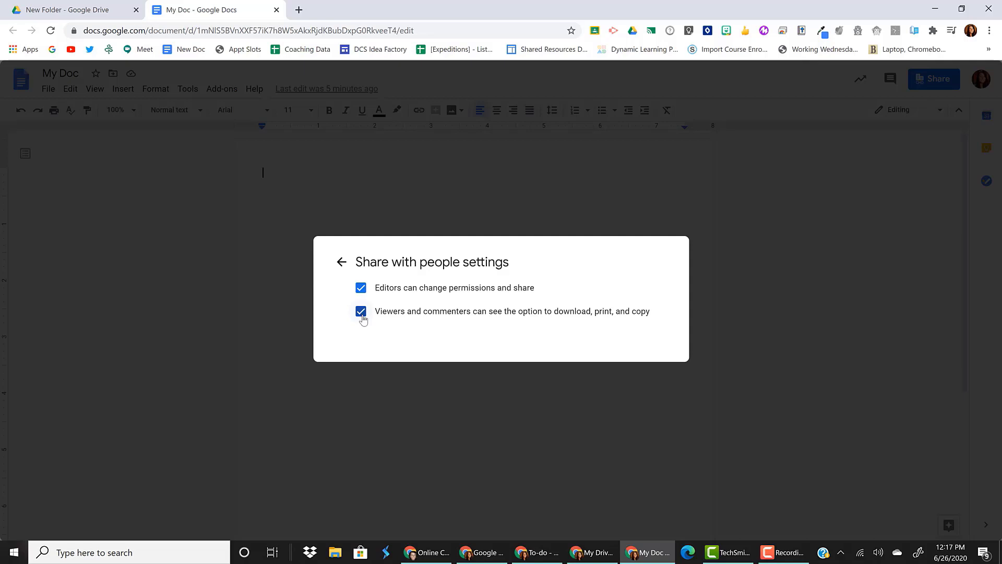
left_click(341, 261)
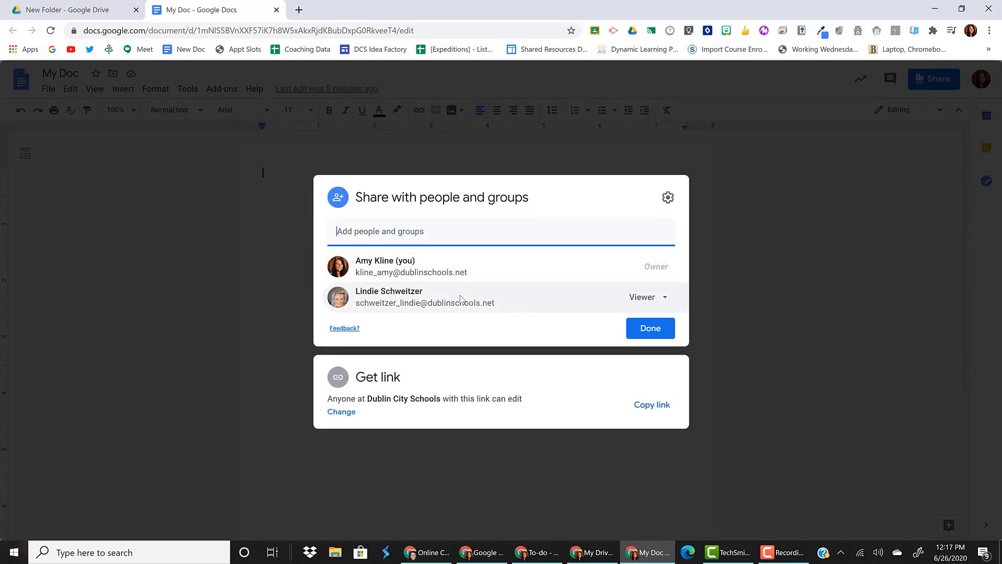
Give the person with Viewer access to My Doc temporary access that expires on Fri, Jul 3.
mouse_move(446, 303)
left_click(666, 298)
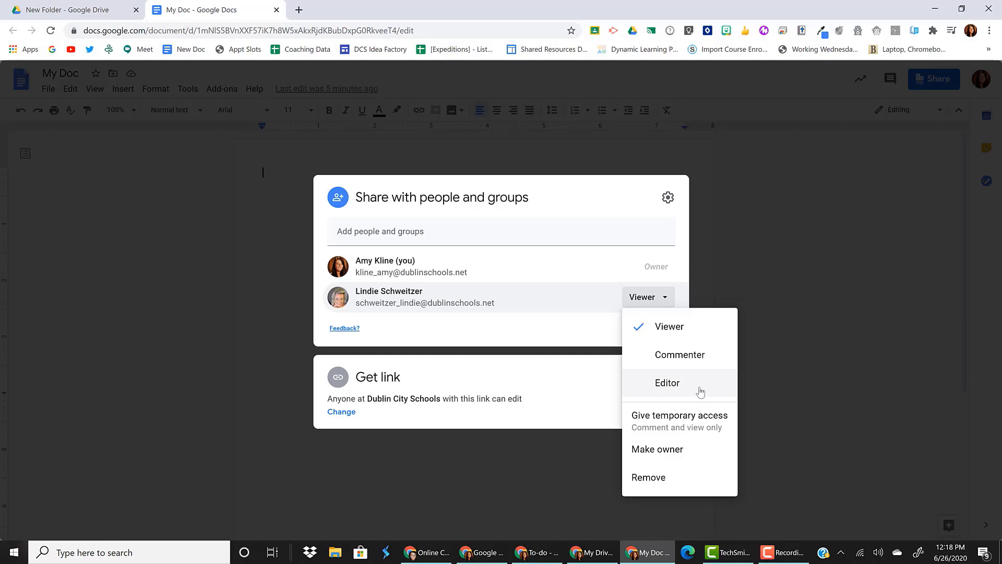
left_click(716, 425)
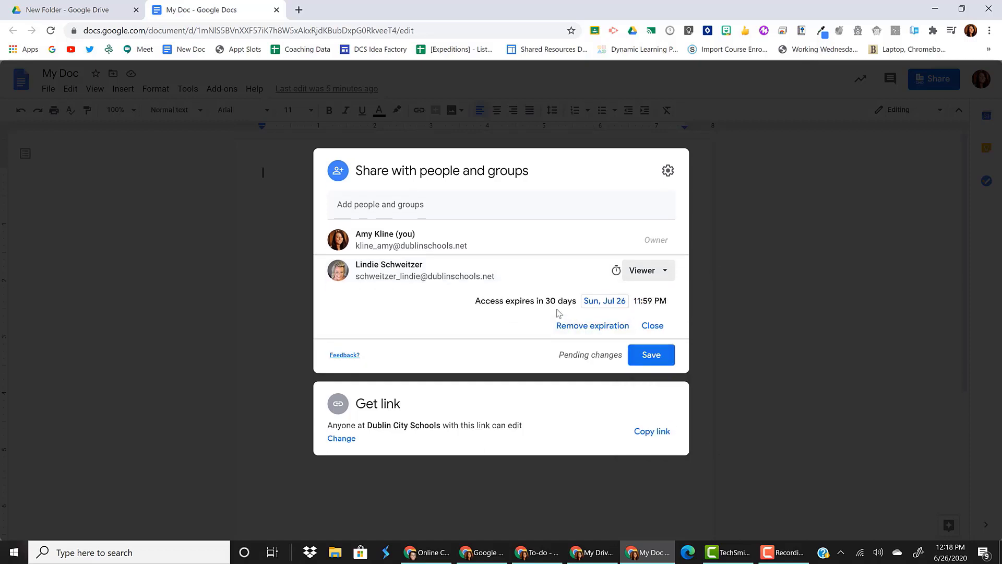
left_click(598, 305)
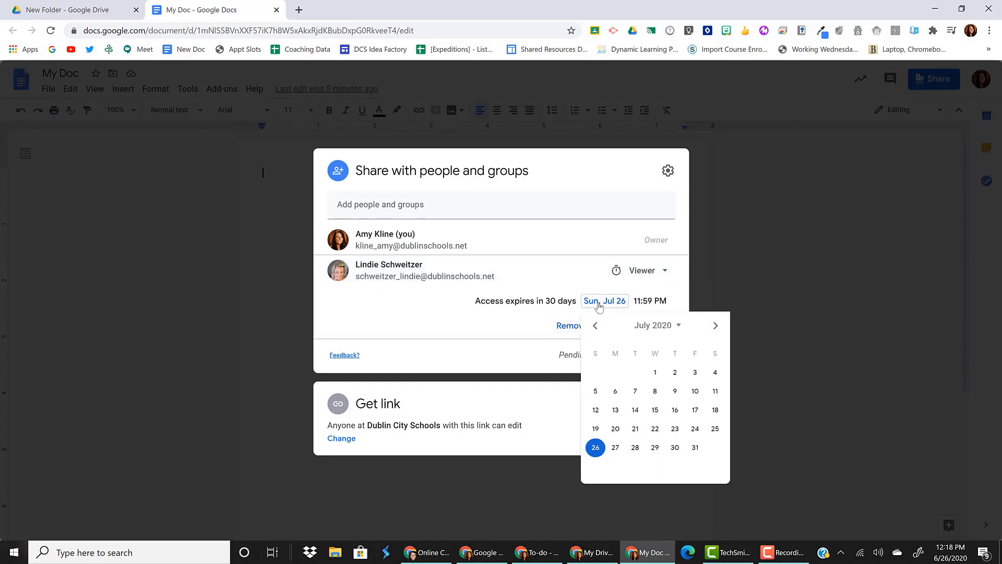
left_click(695, 372)
left_click(529, 326)
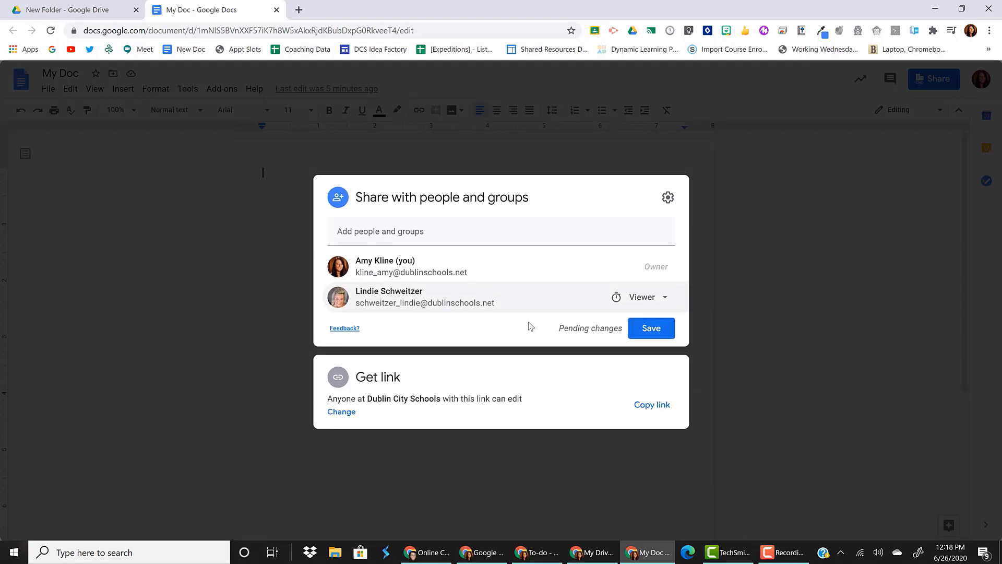
Review the viewer's temporary access expiration and the role and removal options, and return to the people list.
left_click(662, 302)
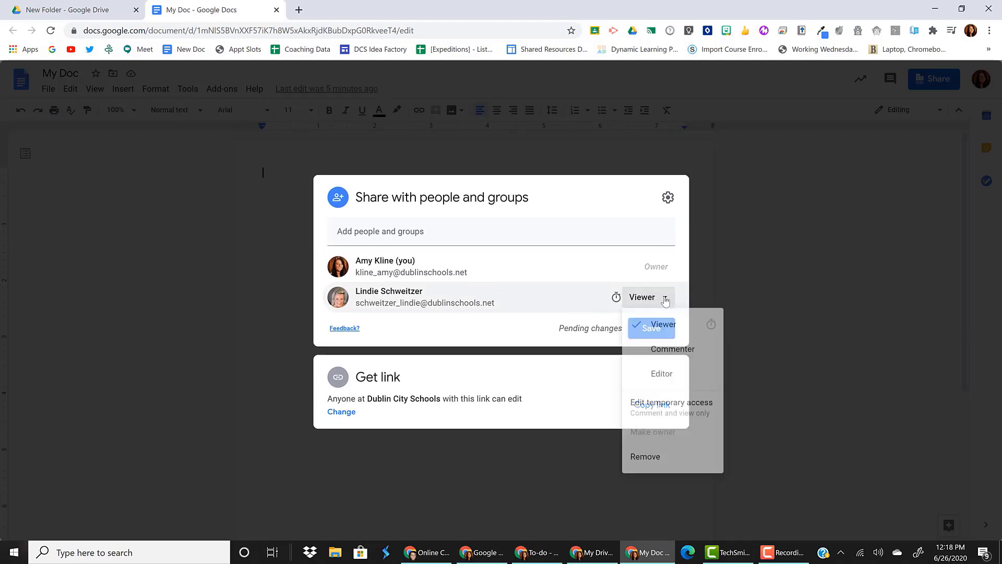
left_click(668, 417)
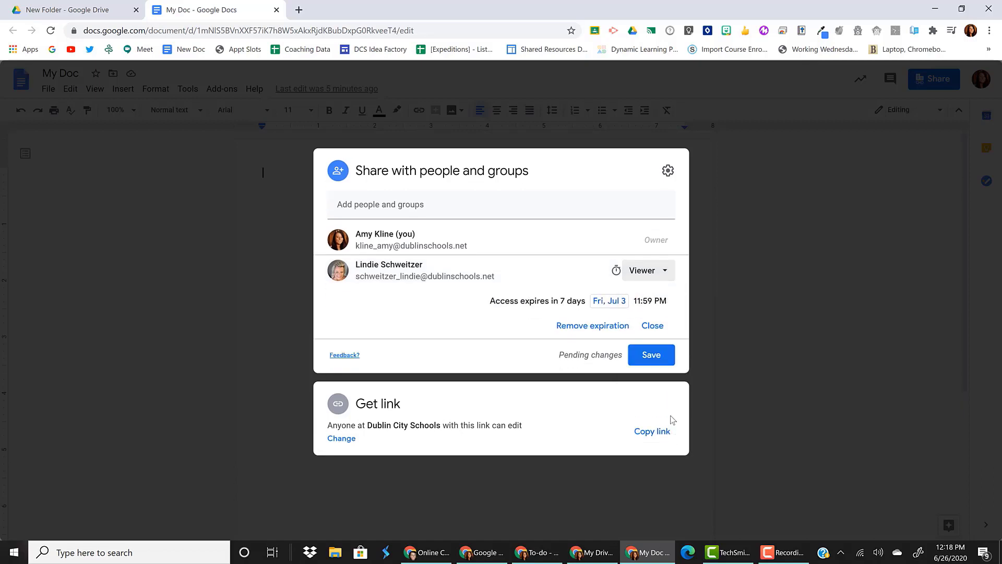
left_click(656, 301)
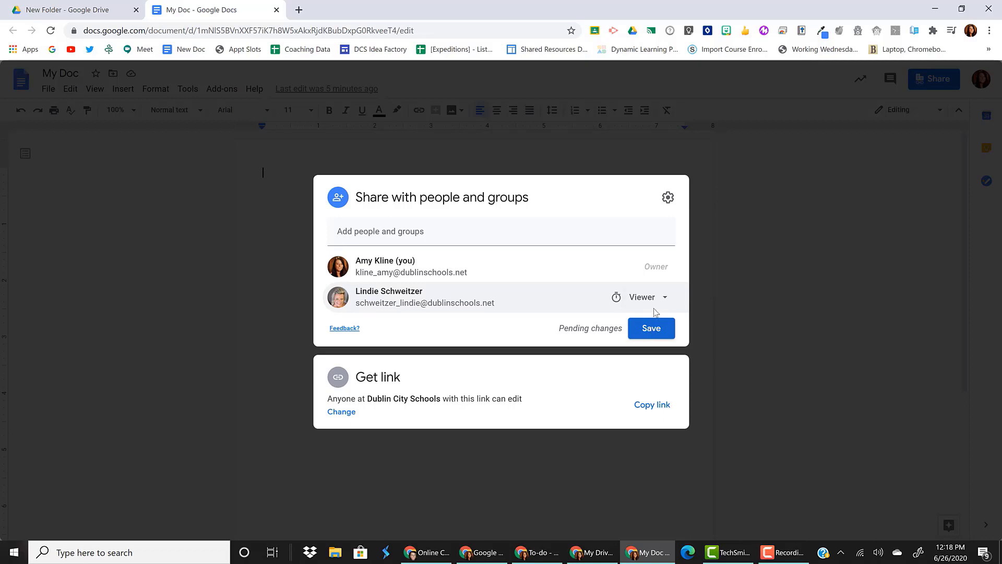
left_click(665, 297)
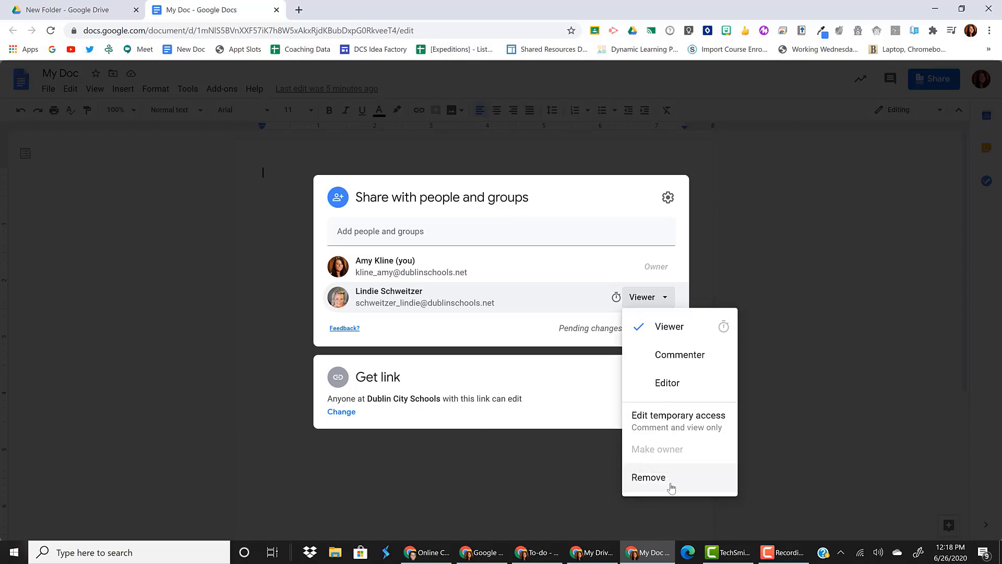
left_click(511, 332)
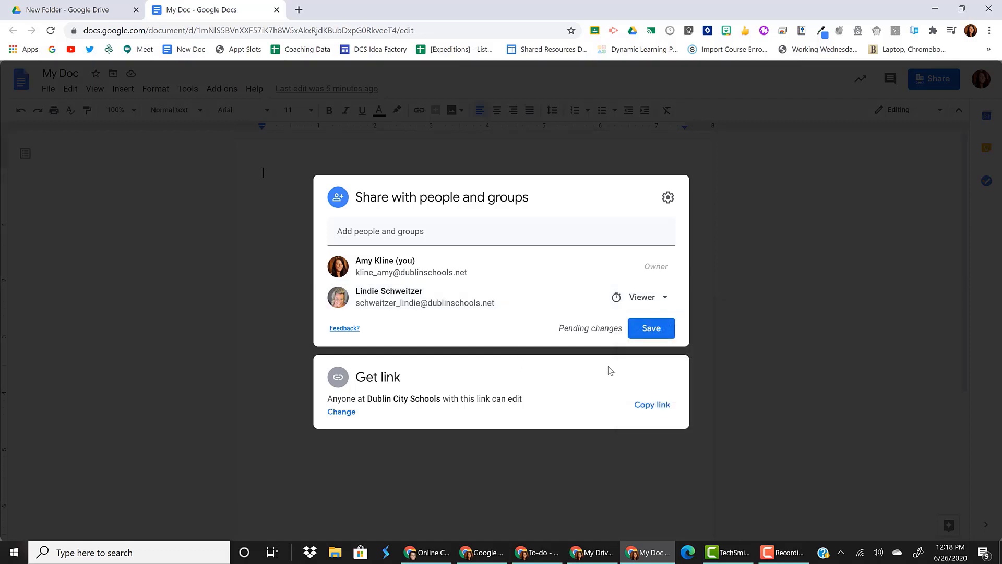